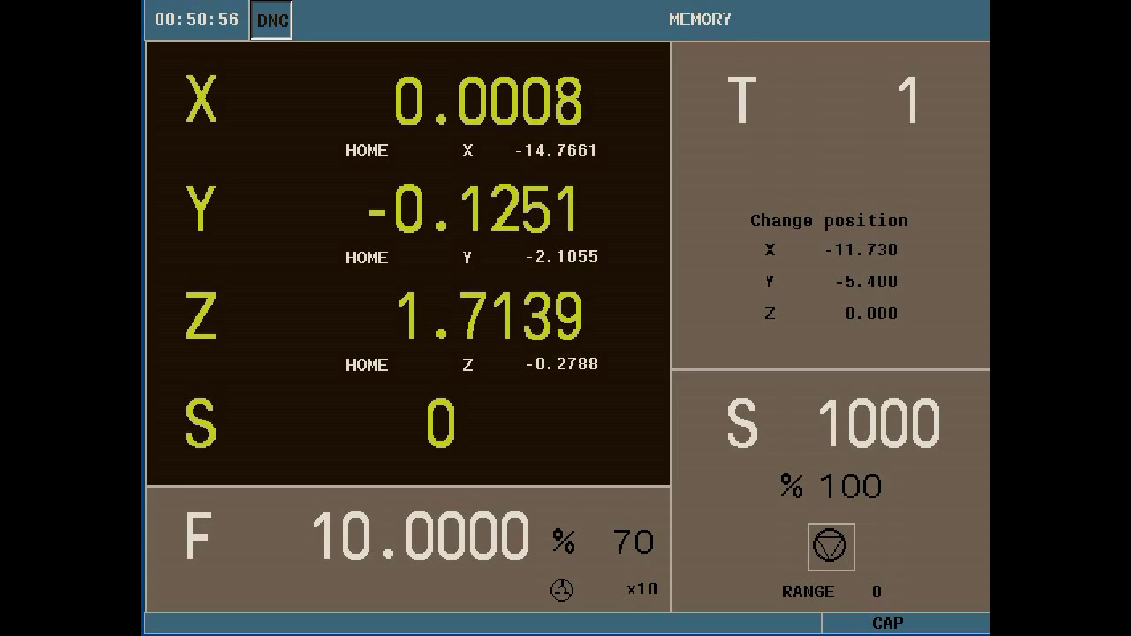
- Go through STATUS and CNC to the backup page, with all data categories checked
key(shift)
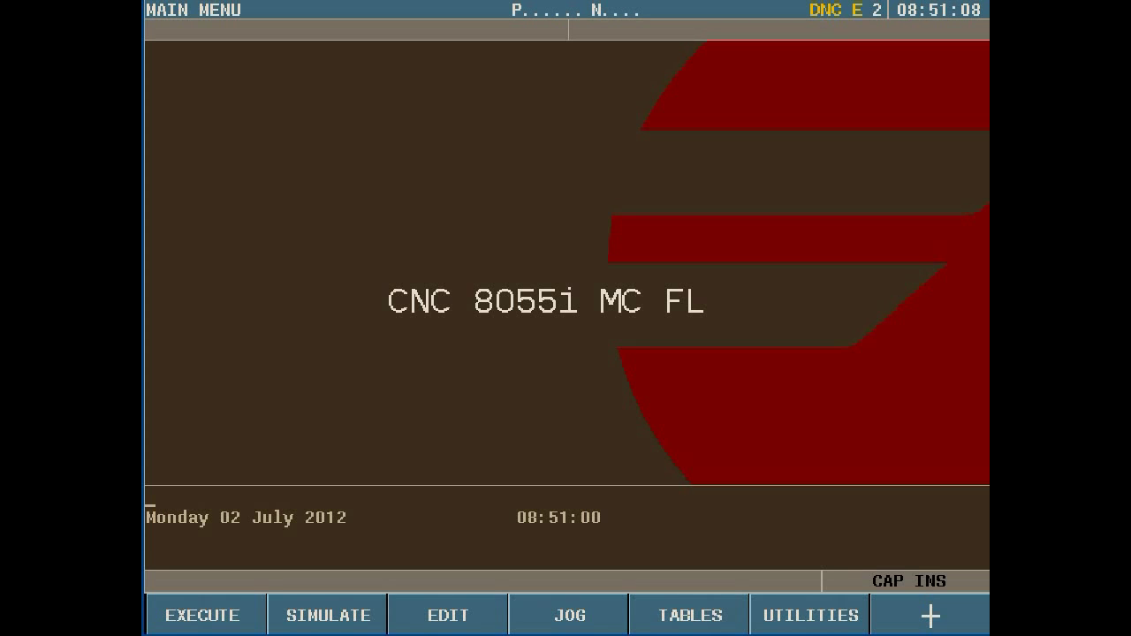
key(F7)
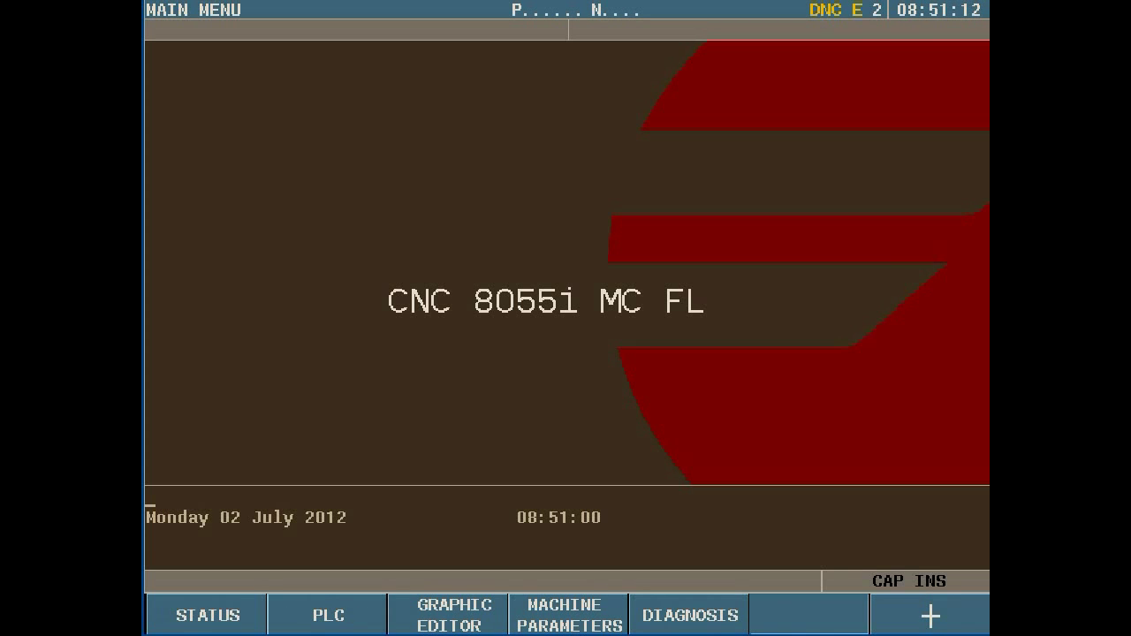
key(F7)
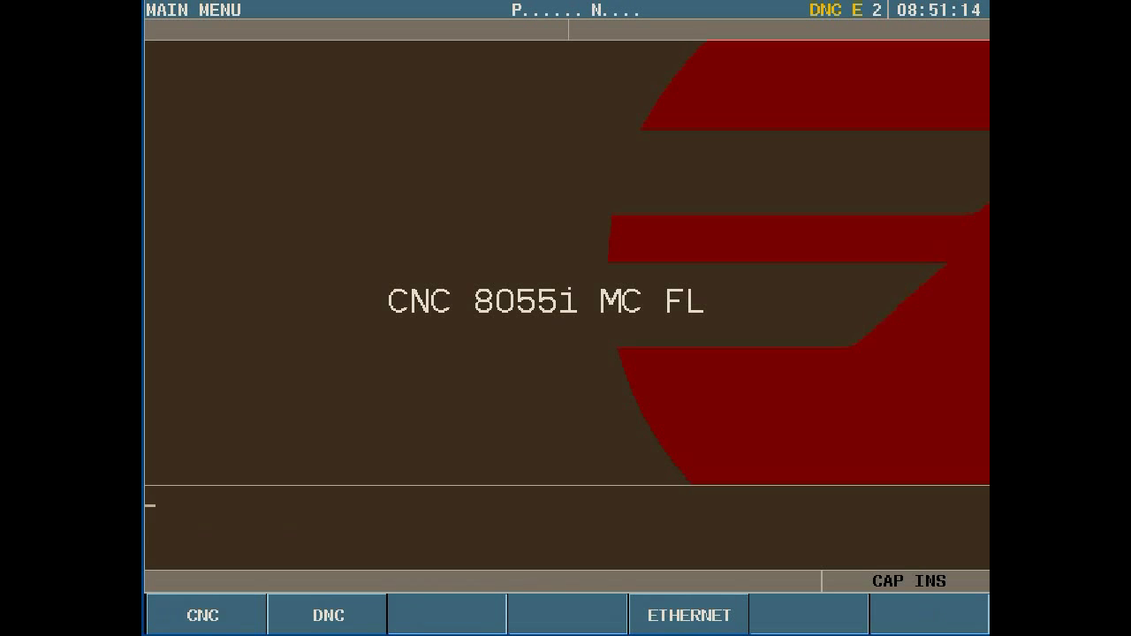
key(F1)
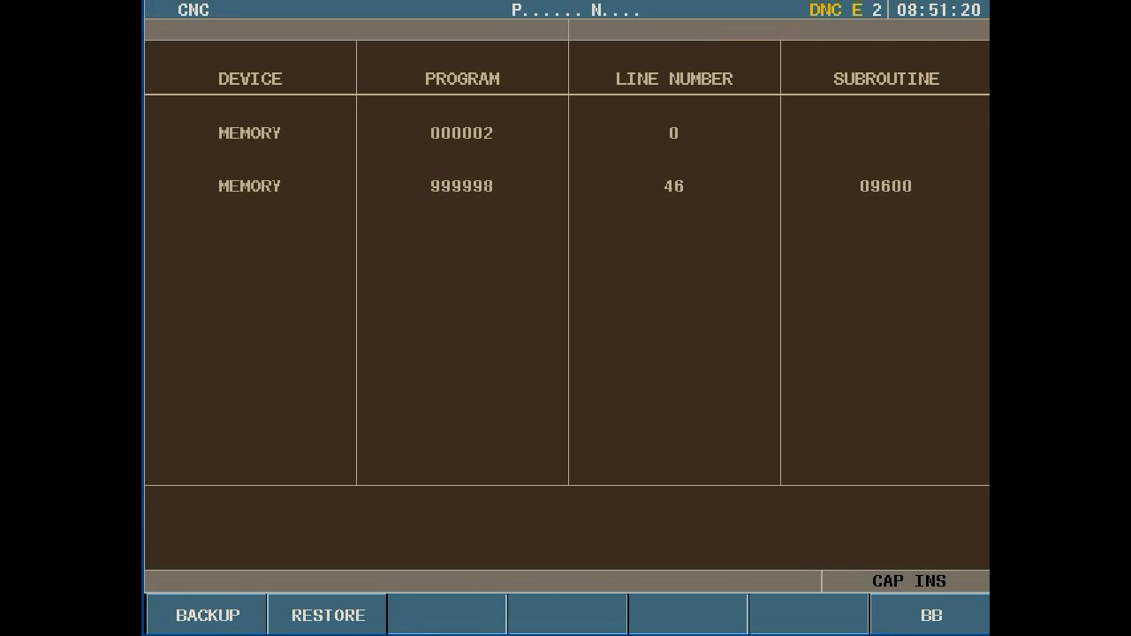
key(F1)
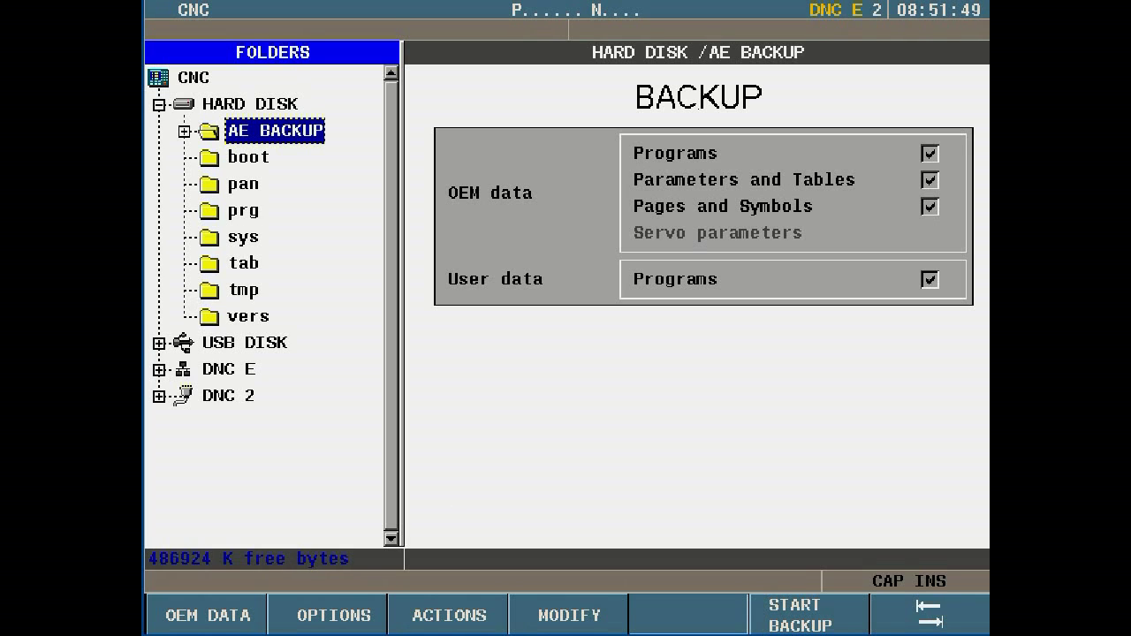
key(Tab)
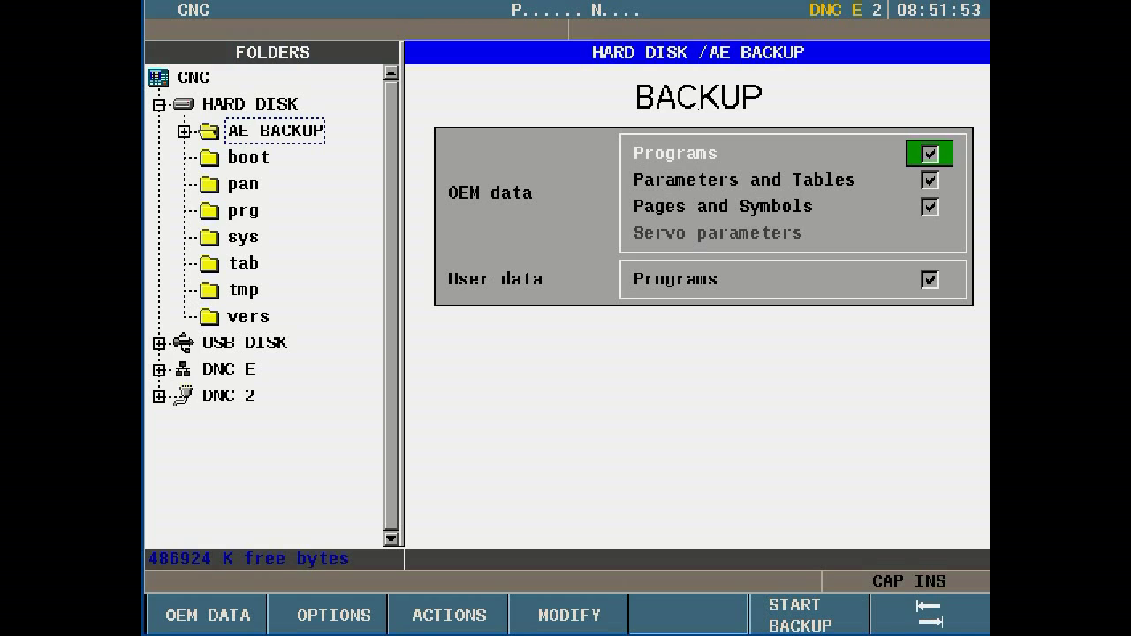
key(space)
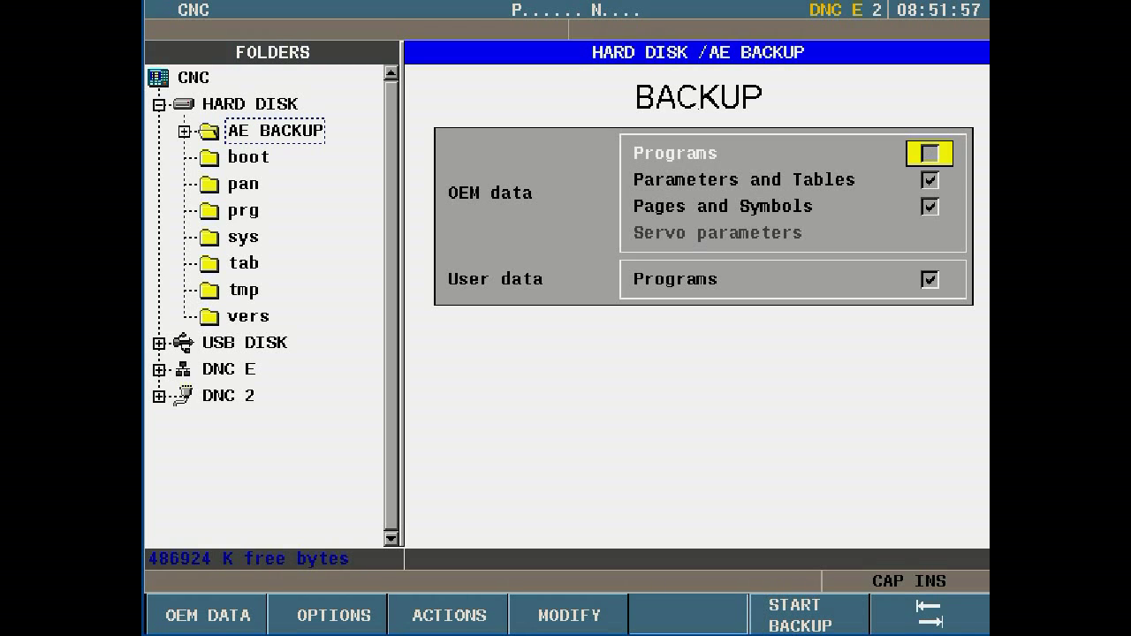
key(Down)
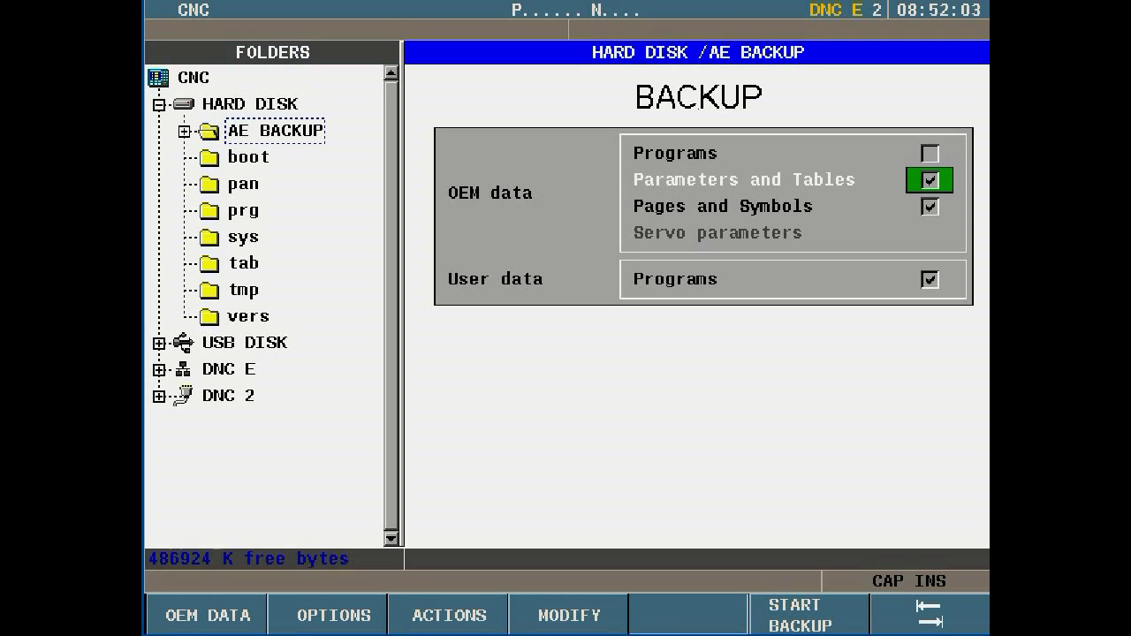
key(Up)
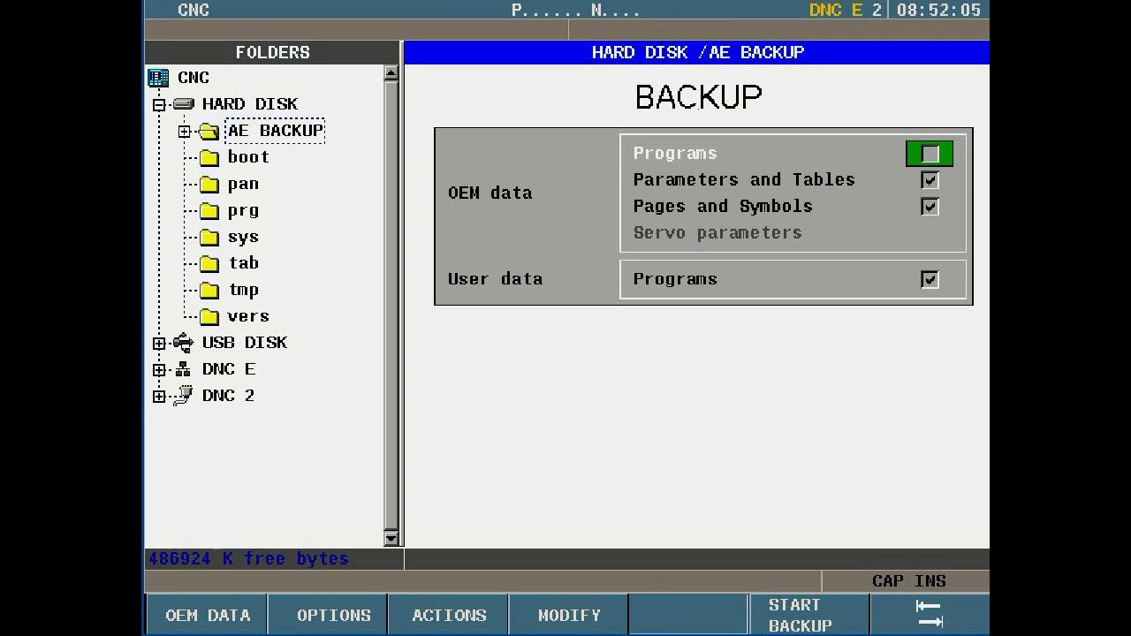
key(space)
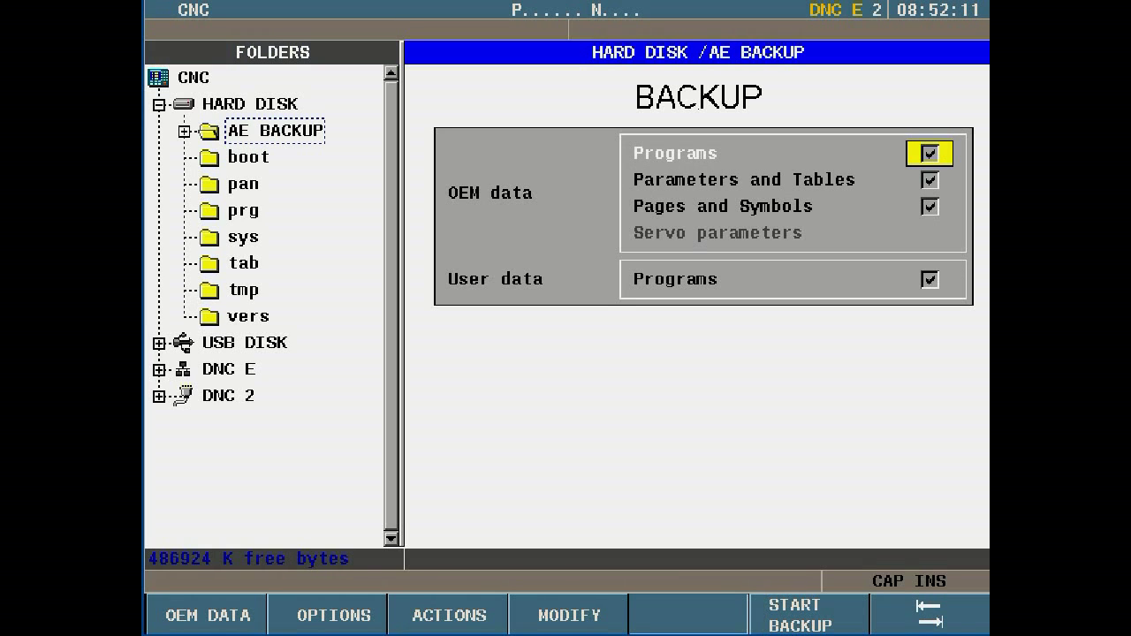
key(Down)
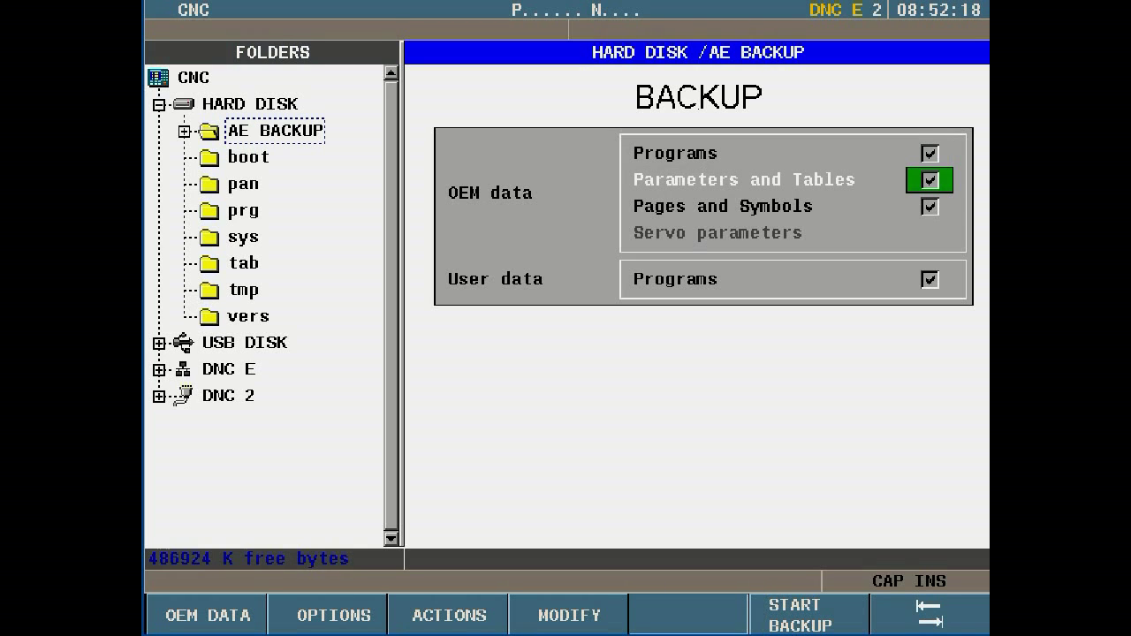
- Make USB DISK the backup destination and highlight Create directory in the MODIFY options
key(Tab)
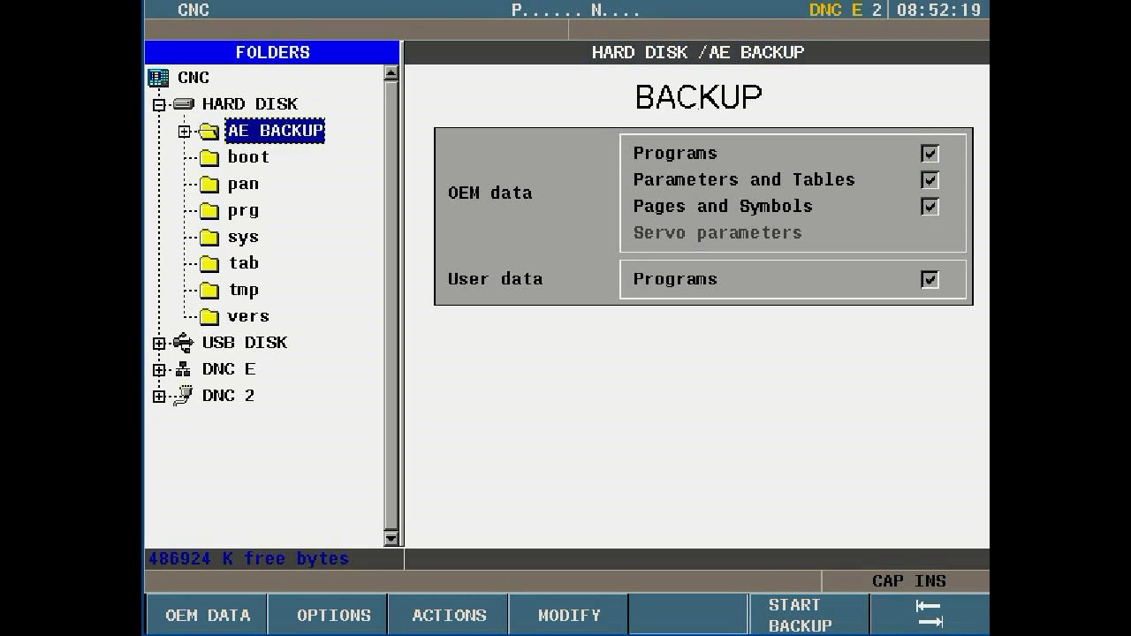
key(Down)
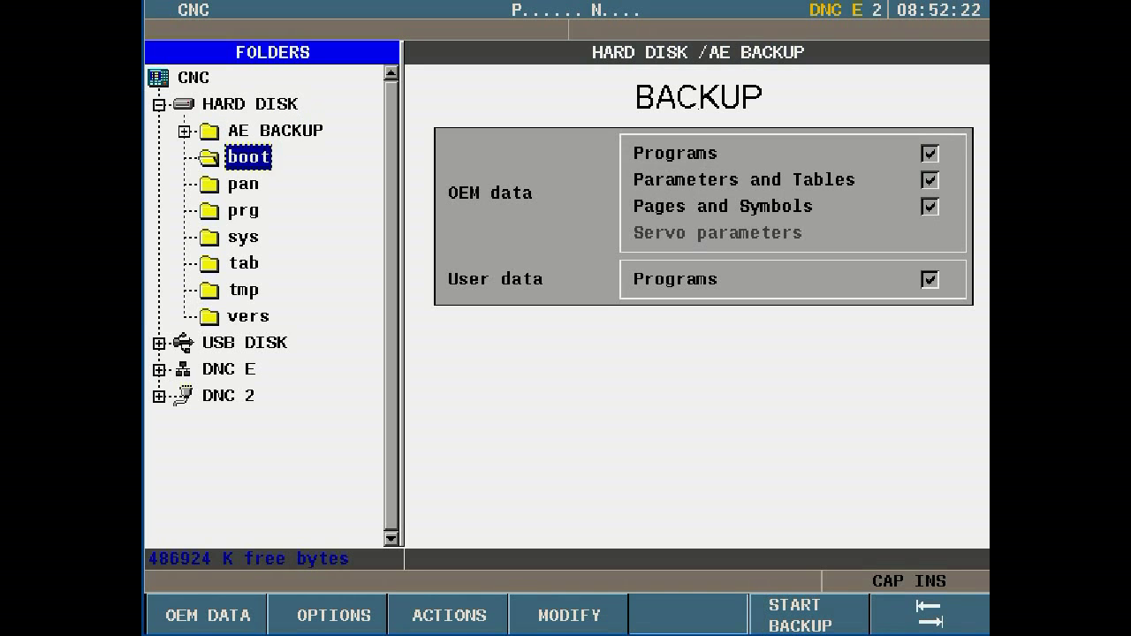
key(Down)
key(Down)
key(Down)
key(Down)
key(Down)
key(Down)
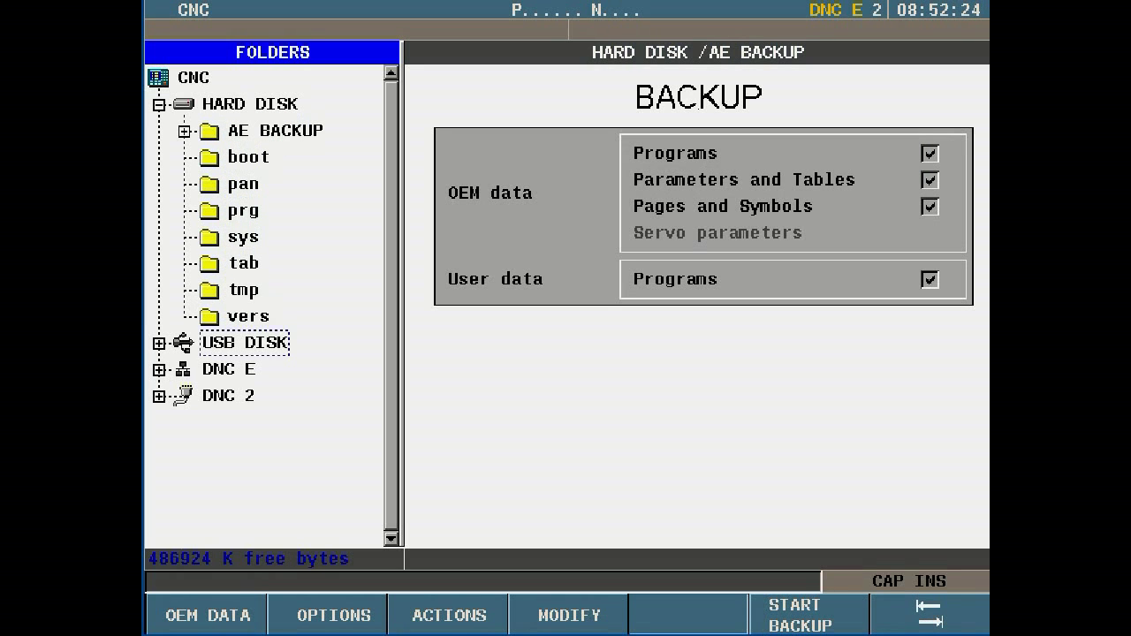
key(Down)
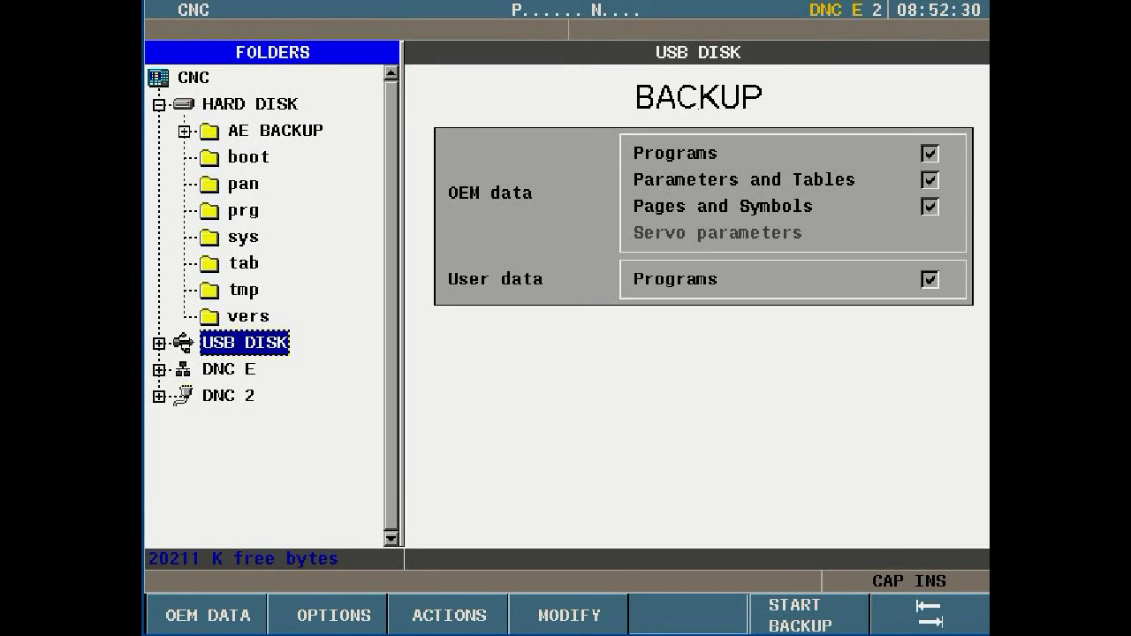
key(F4)
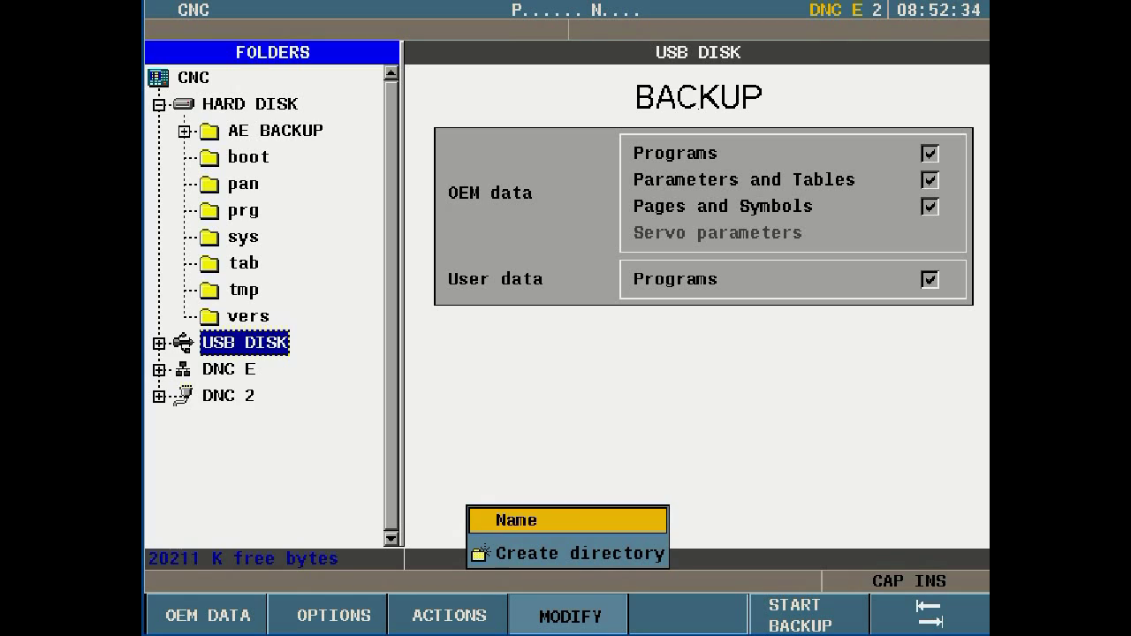
key(Down)
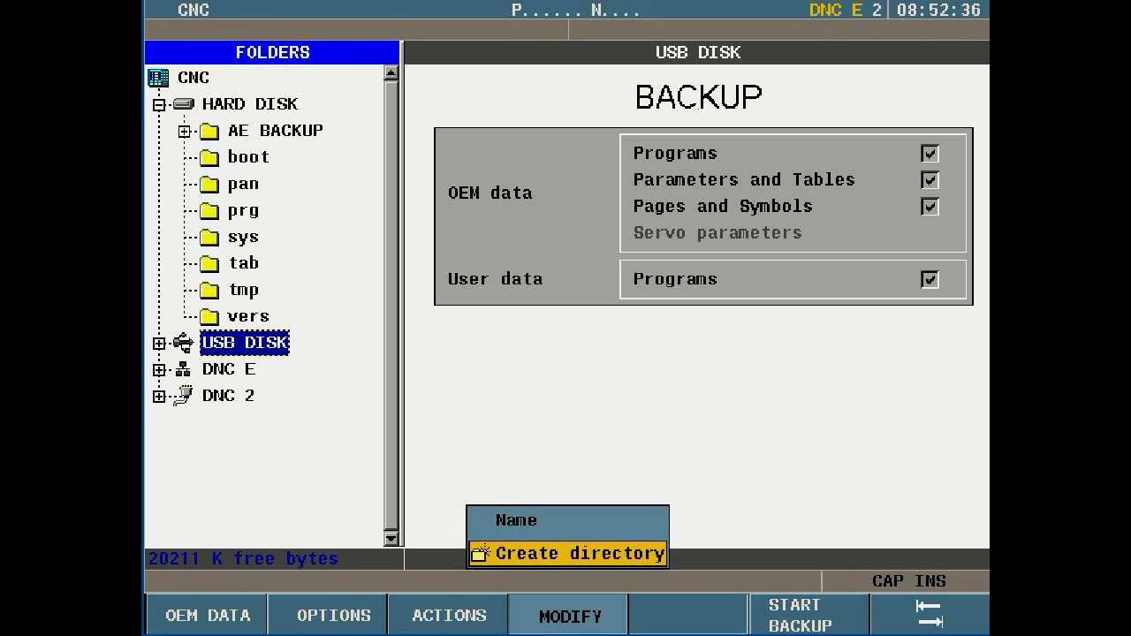
- Create a 'BACKUP' directory on the USB disk and select it as the destination
key(Return)
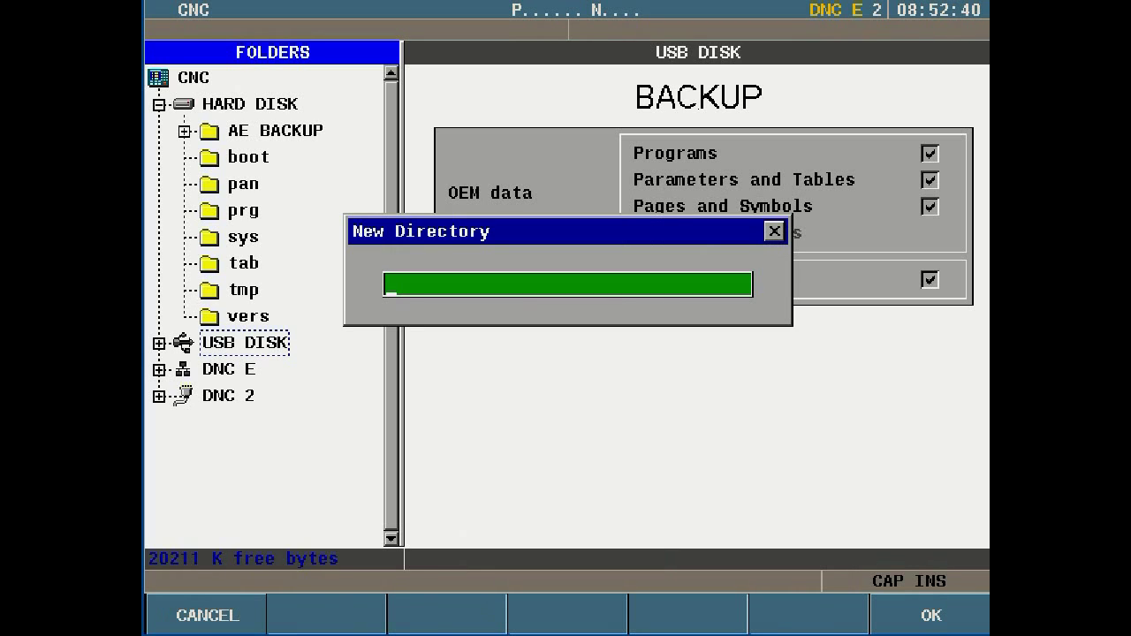
text(B)
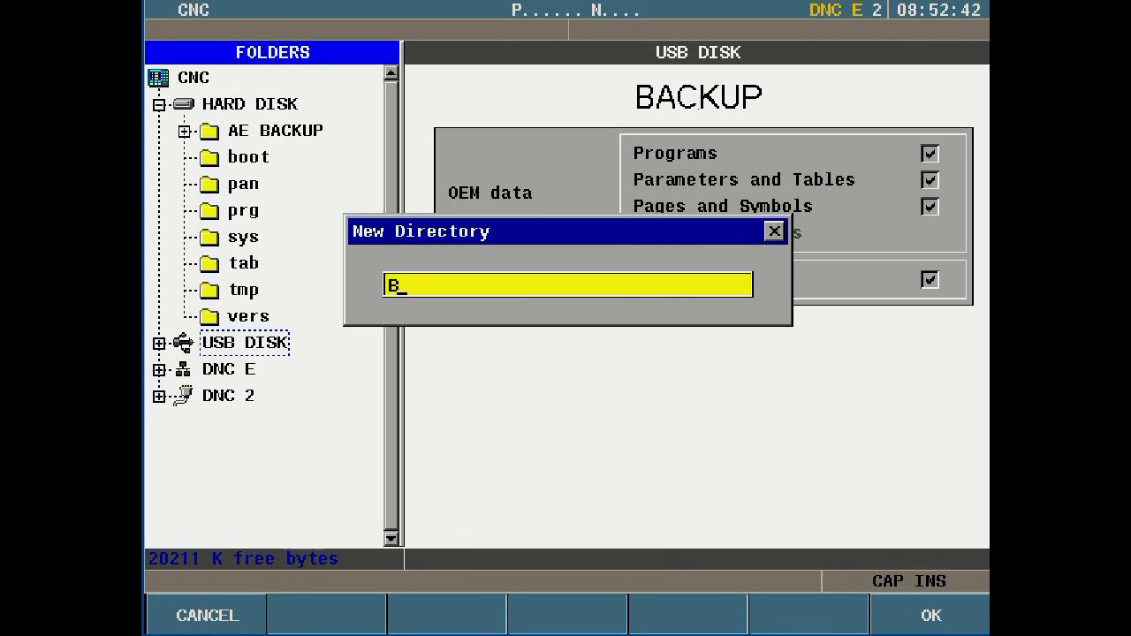
text(ACKUP)
key(Return)
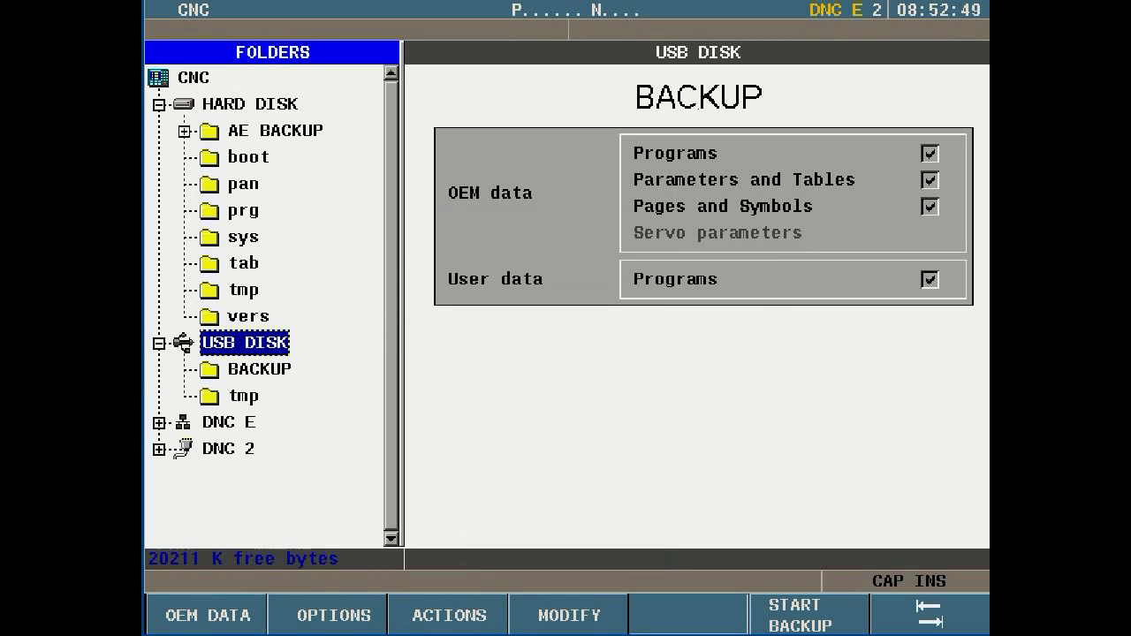
key(Down)
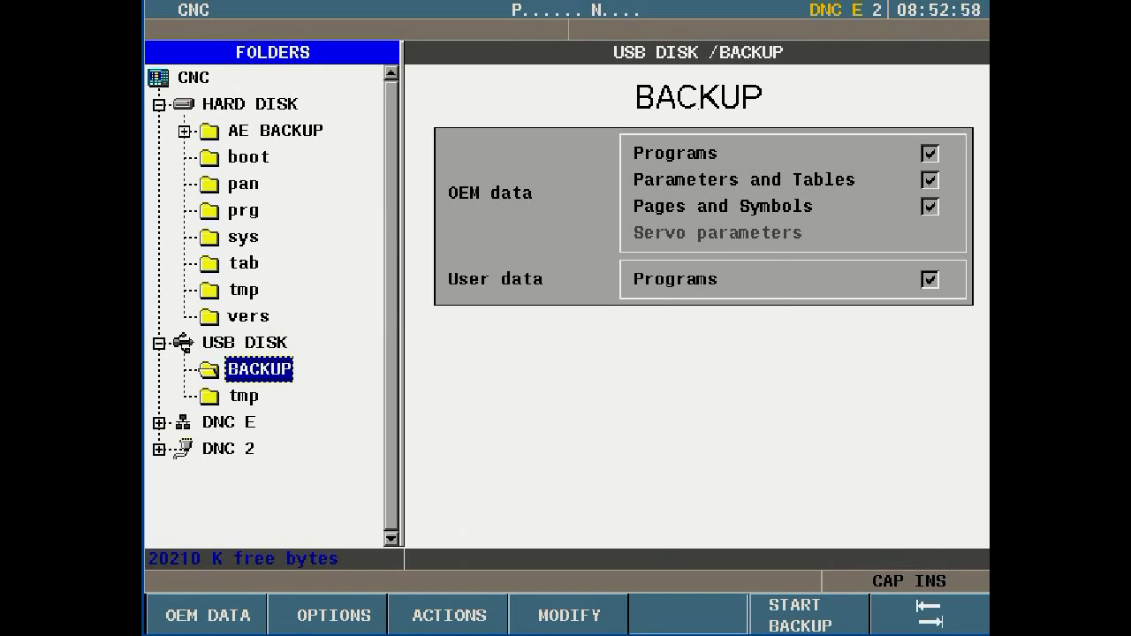
- Run the full backup into USB DISK/BACKUP, then return to the main menu
key(F6)
key(F10)
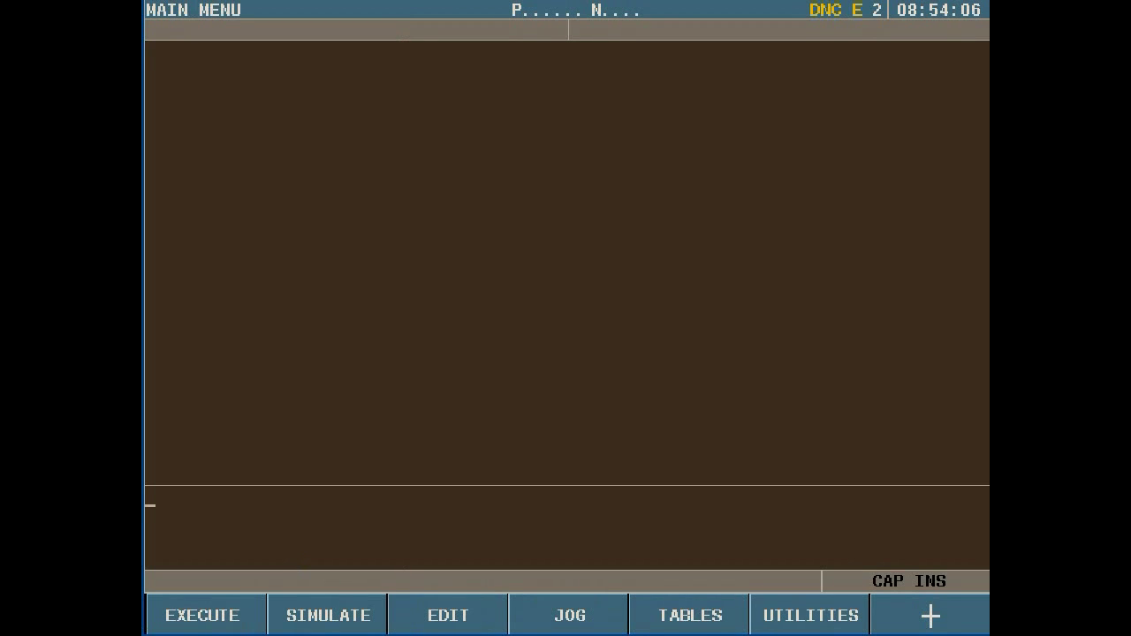
- Go through STATUS and CNC to the Restore page reading from USB DISK/BACKUP
key(F7)
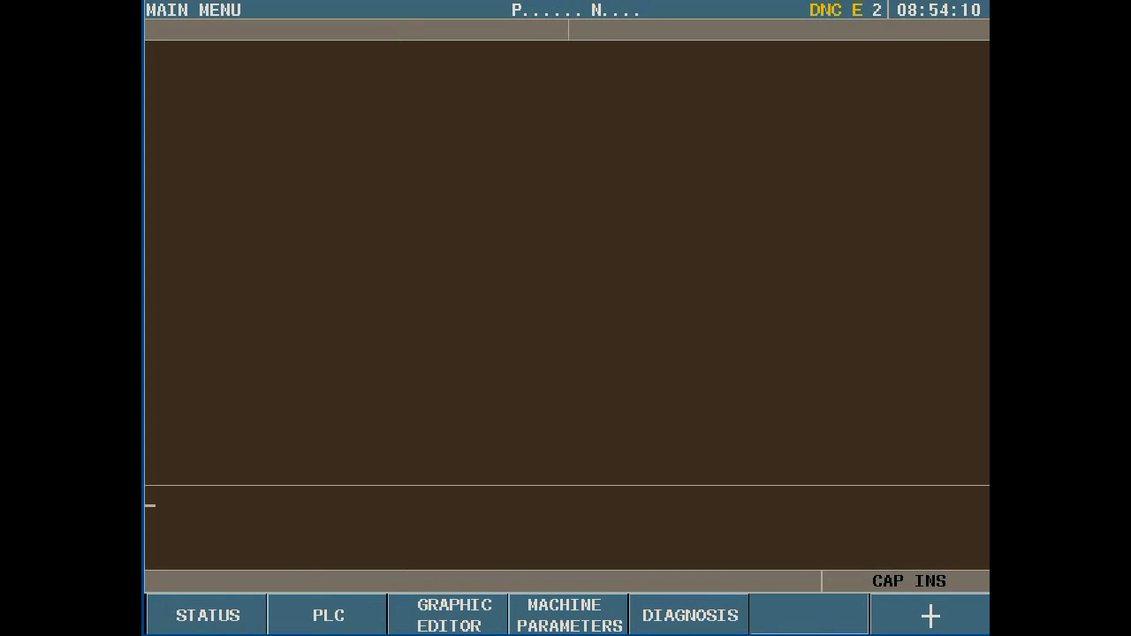
key(F1)
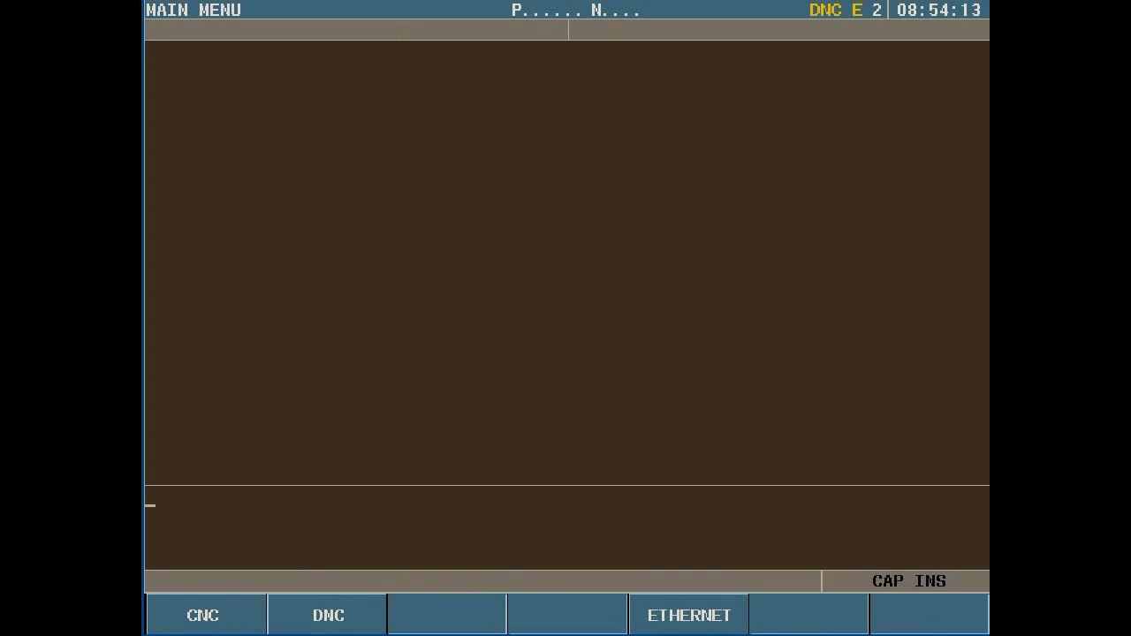
key(F1)
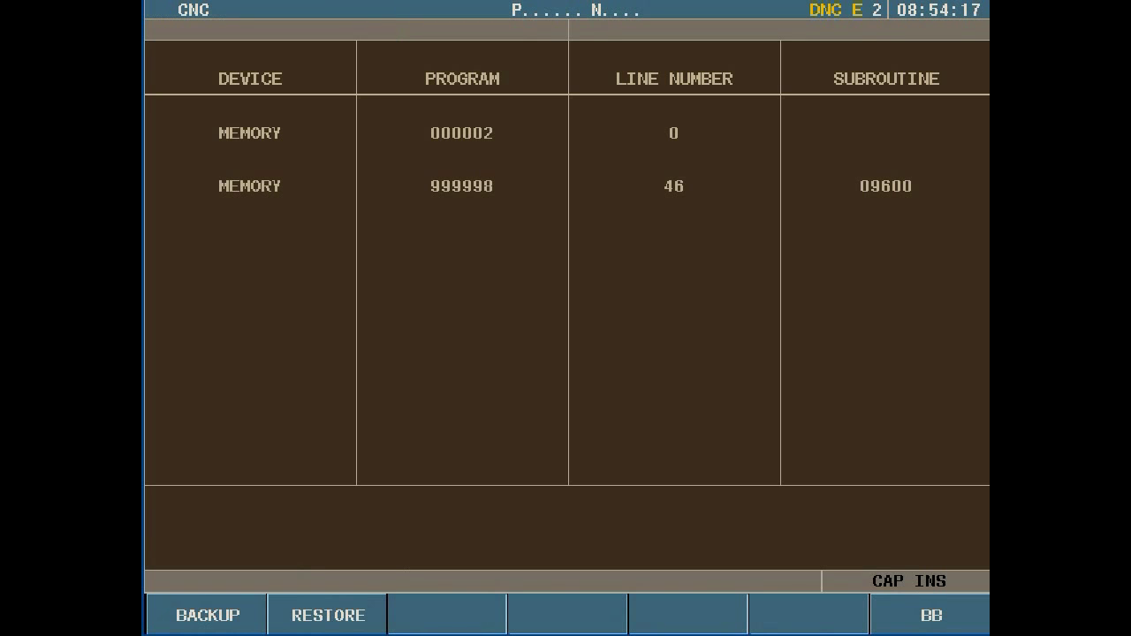
key(F2)
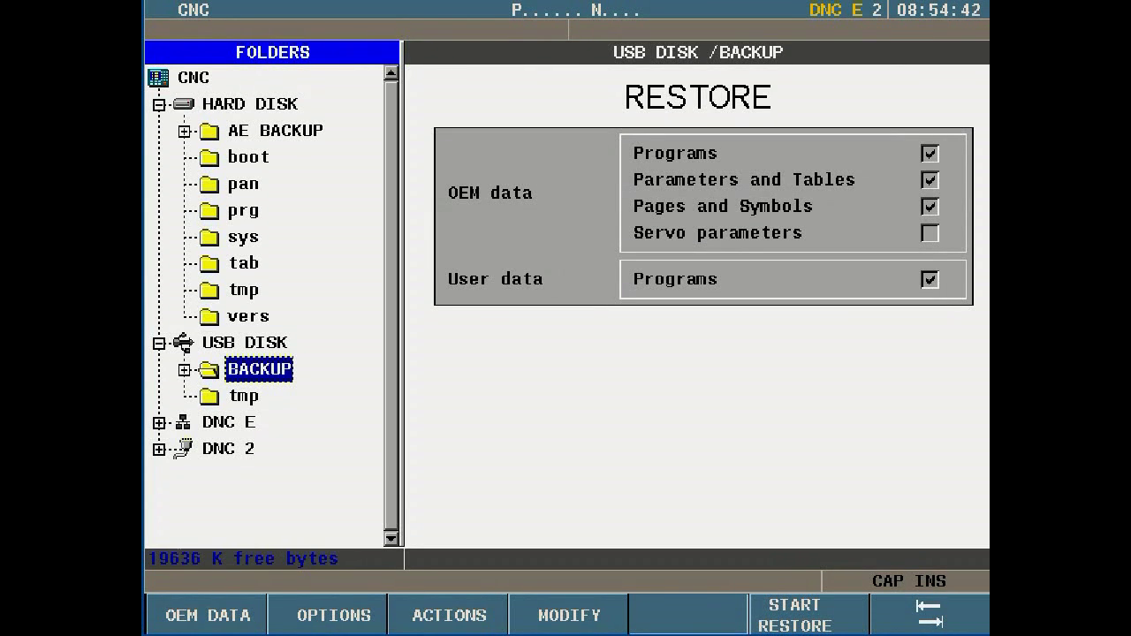
- Browse the restore folder tree, keeping USB DISK/BACKUP as the restore source
key(Up)
key(Up)
key(Up)
key(Up)
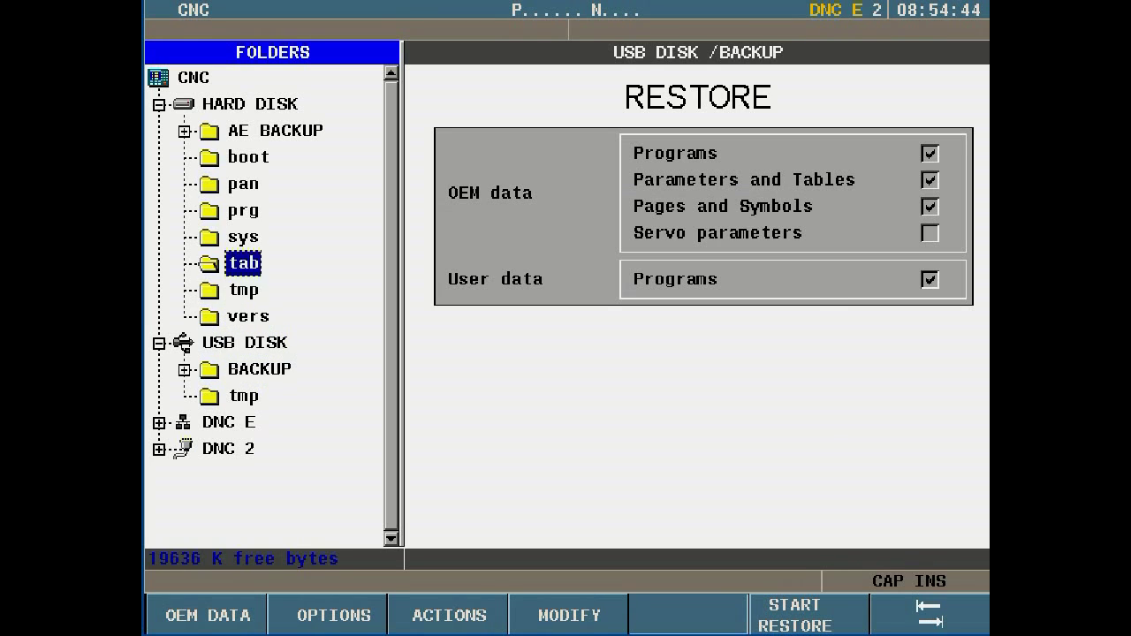
key(Down)
key(Down)
key(Down)
key(Down)
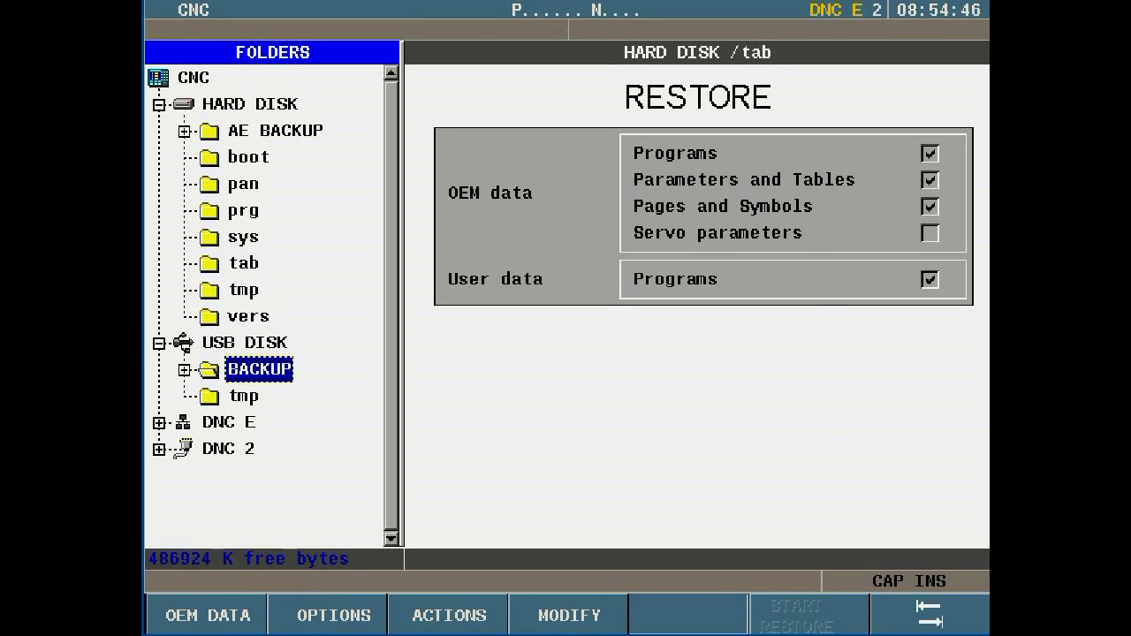